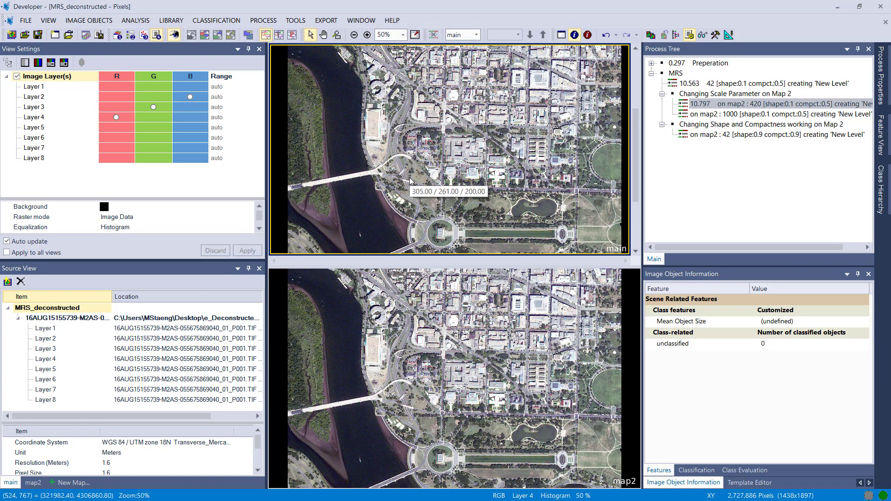
- Execute the multiresolution segmentation on the main map with scale parameter 42, shape 0.1 and compactness 0.5
scroll(410, 181, down, 1)
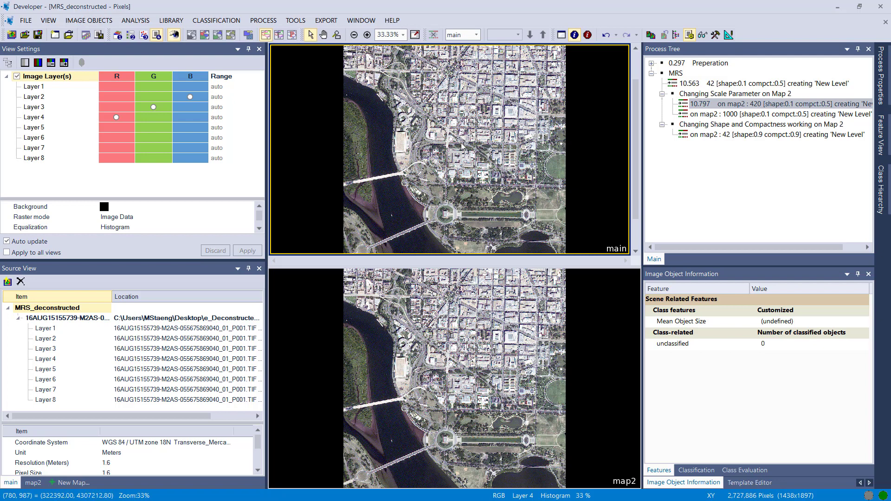
mouse_move(432, 126)
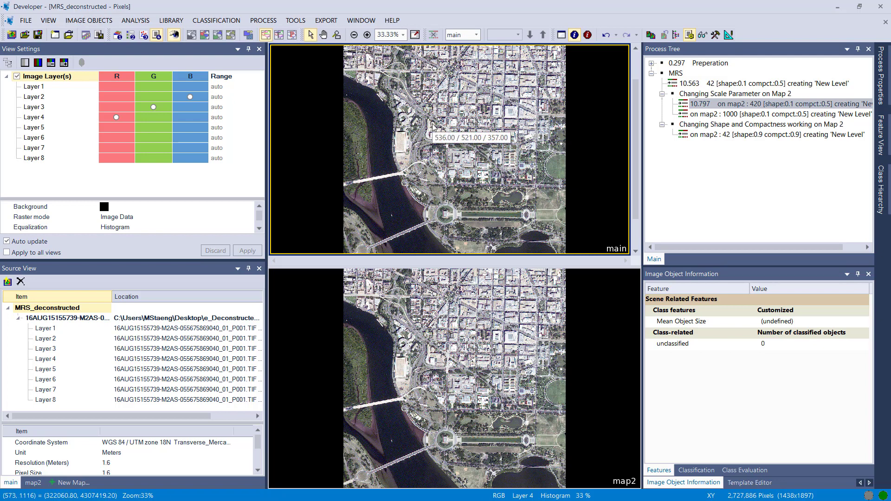
double_click(695, 84)
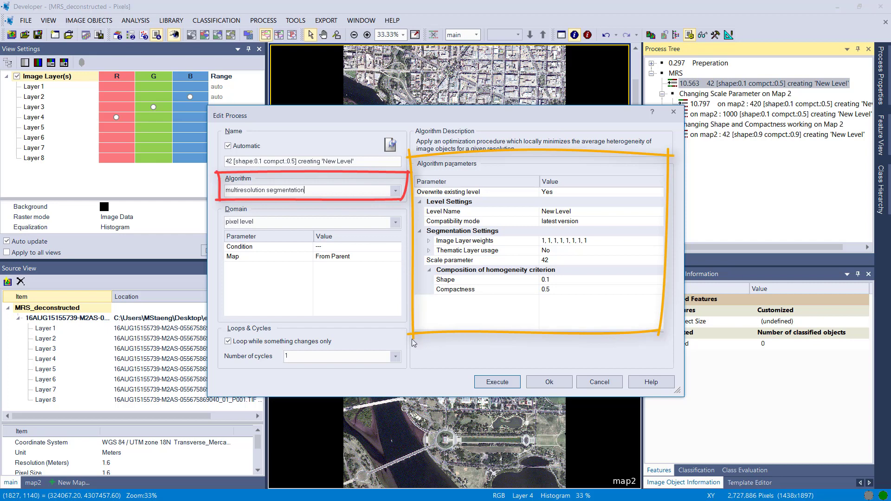
click(491, 385)
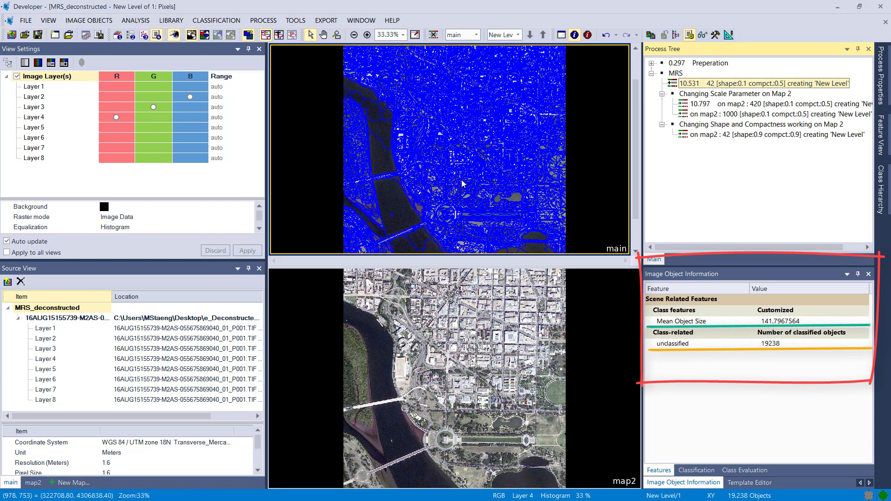
- Check the pixel counts of several image objects in the river and on the wooded bank in the main map
mouse_move(380, 129)
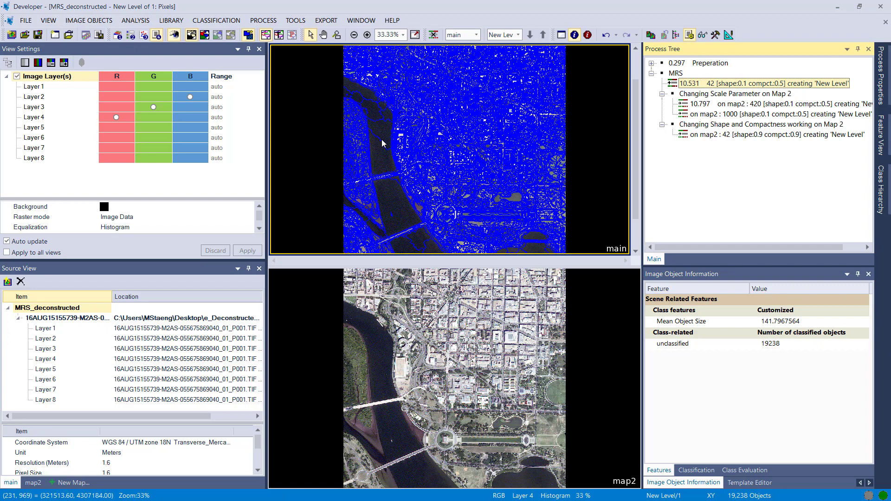
click(382, 140)
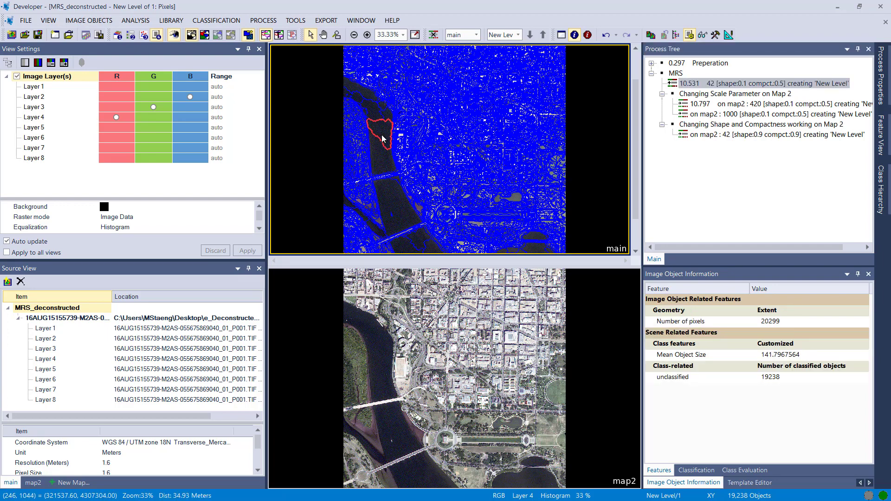
click(371, 112)
scroll(371, 113, up, 1)
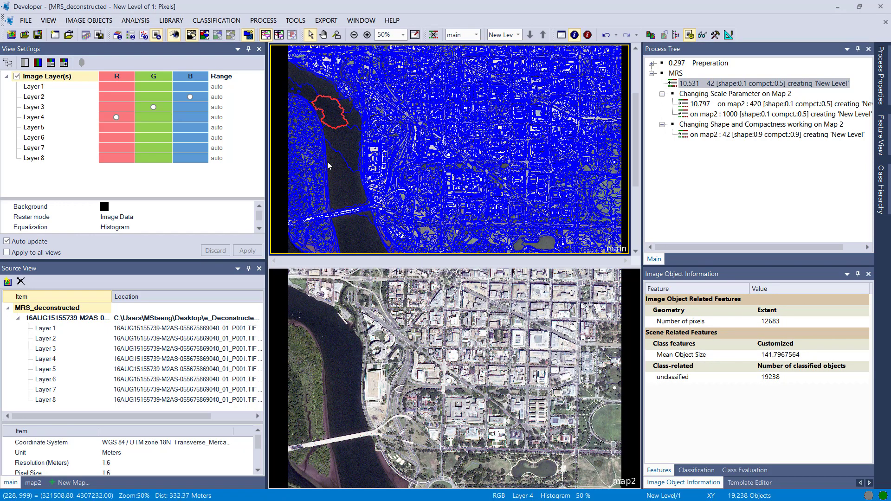
click(310, 125)
click(301, 123)
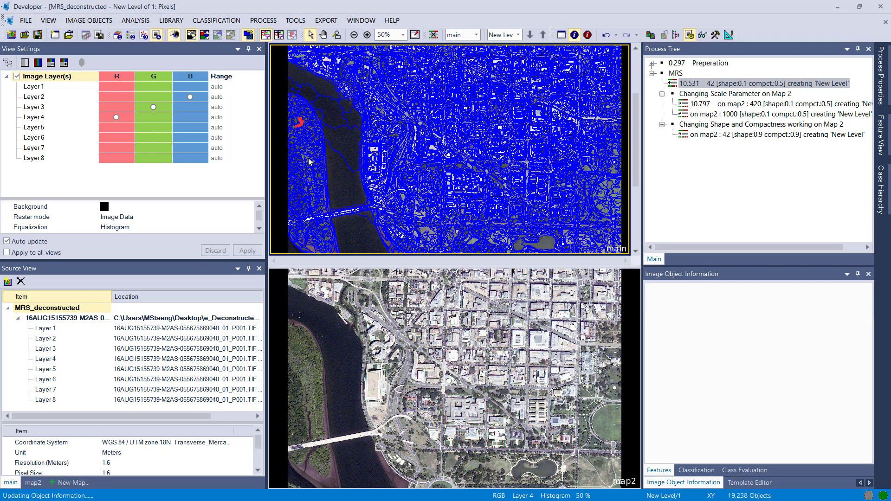
scroll(359, 175, down, 3)
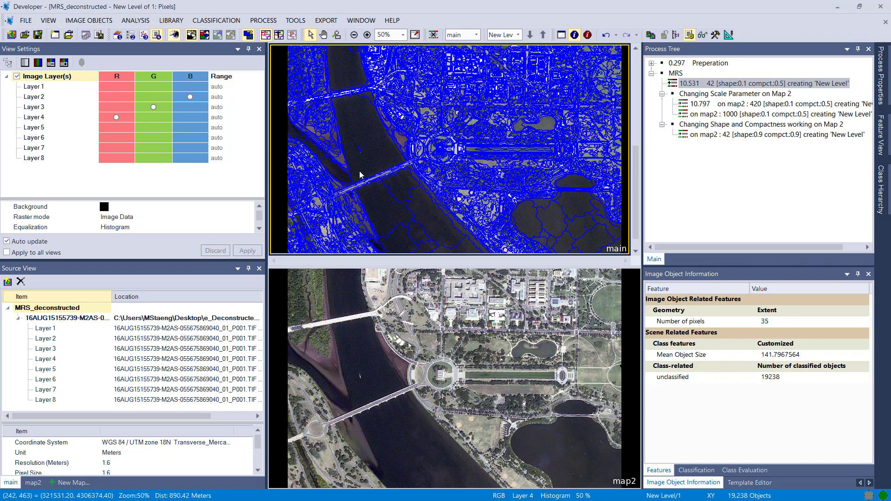
- Check the sizes of the image objects in and along the long reflecting pool and at the nearby pond in the main map
scroll(510, 151, up, 3)
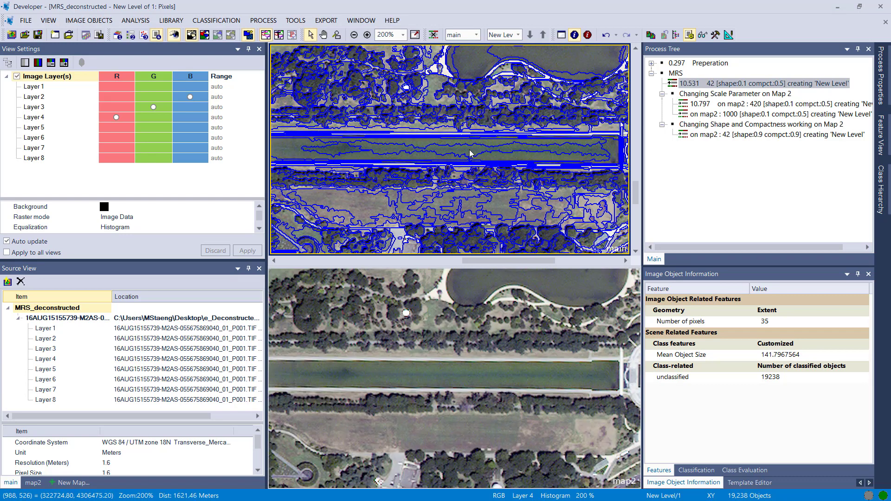
click(470, 153)
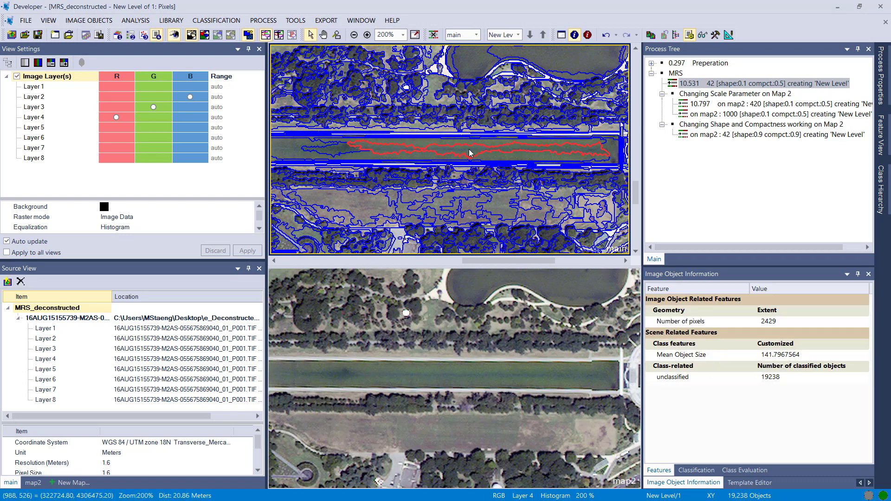
click(414, 143)
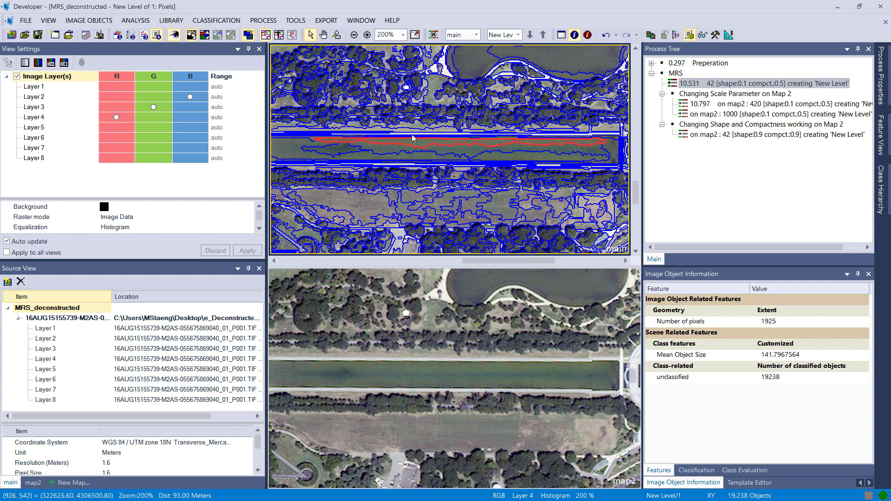
click(411, 134)
scroll(412, 136, down, 2)
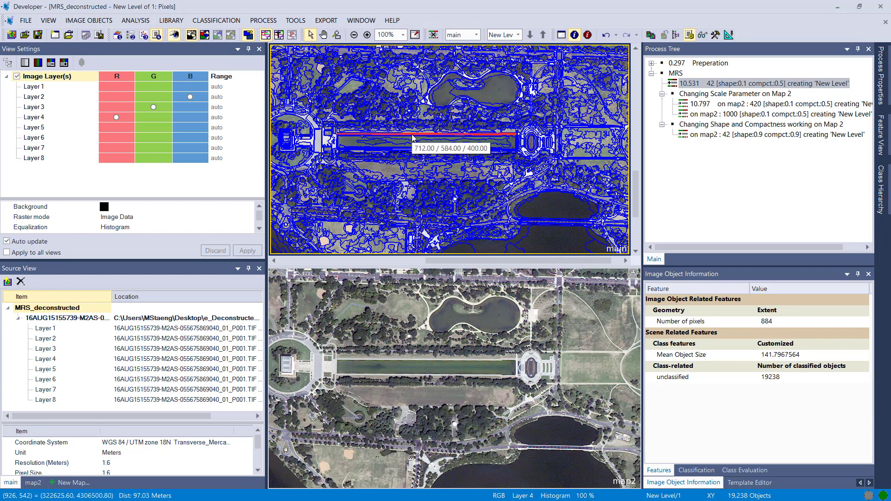
click(433, 90)
- Examine the sizes of the image objects covering tree patches between the city buildings in the main map
drag(437, 76, 474, 227)
drag(398, 101, 403, 125)
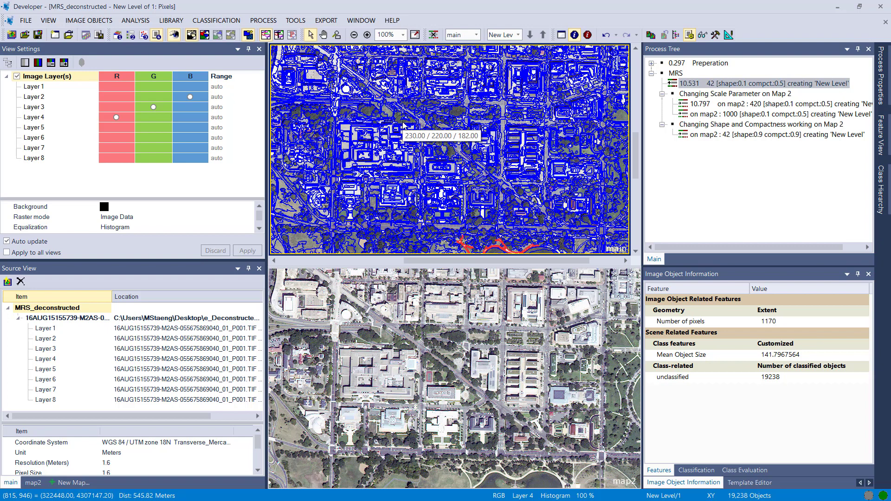
scroll(414, 134, up, 1)
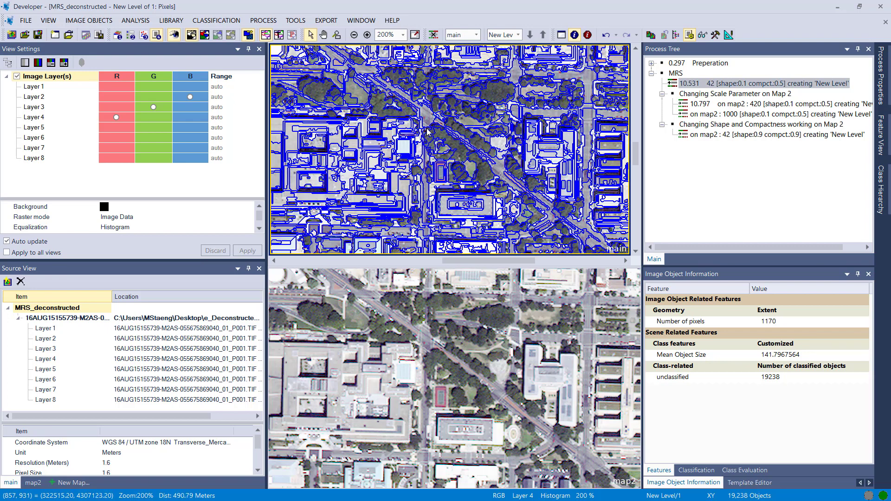
click(441, 138)
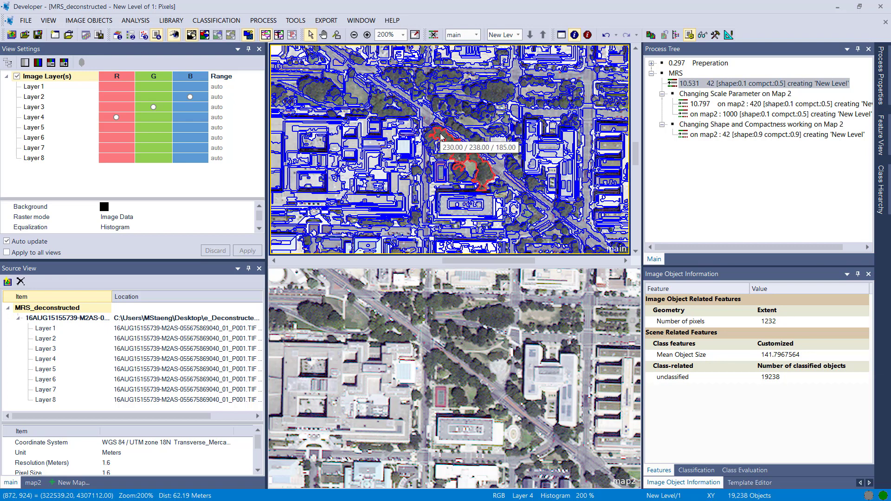
click(457, 130)
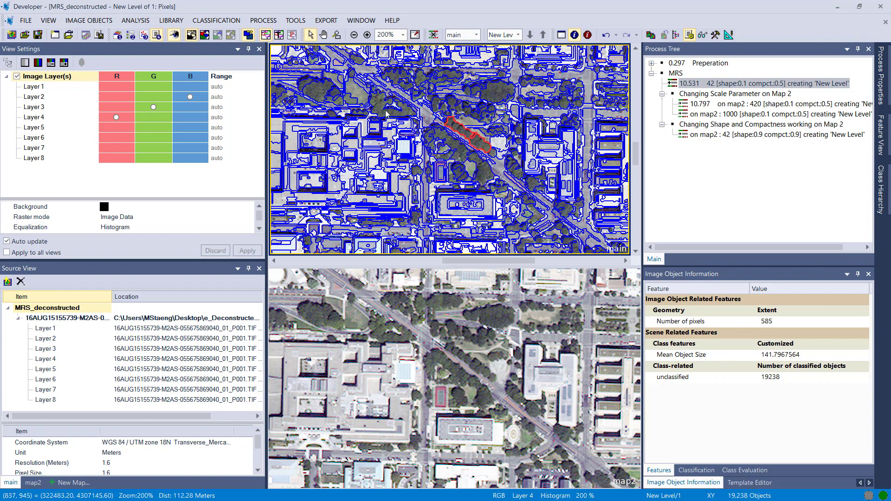
click(315, 94)
drag(316, 95, 456, 148)
click(414, 149)
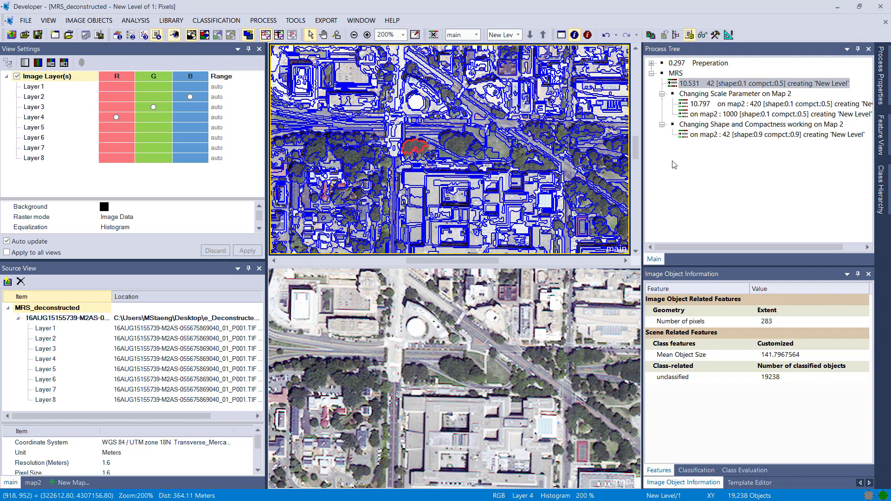
- Execute the multiresolution segmentation on map2 with scale parameter 420, shape 0.1 and compactness 0.5
click(705, 107)
double_click(705, 107)
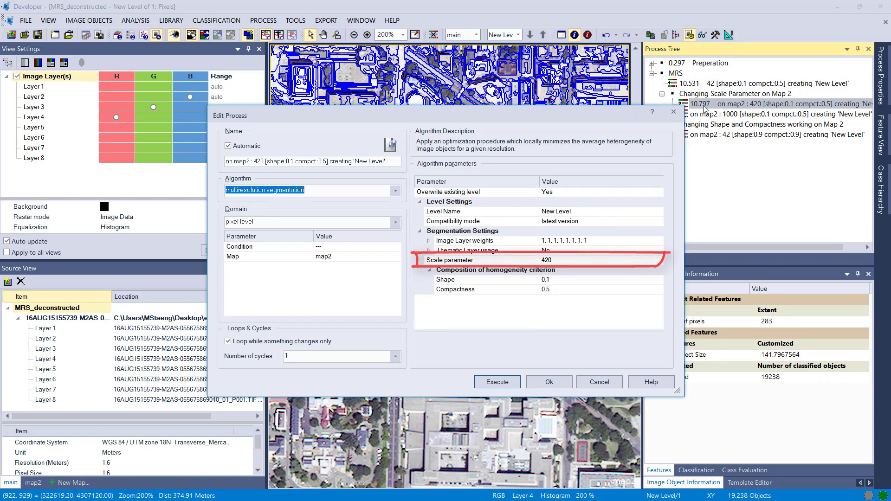
click(480, 379)
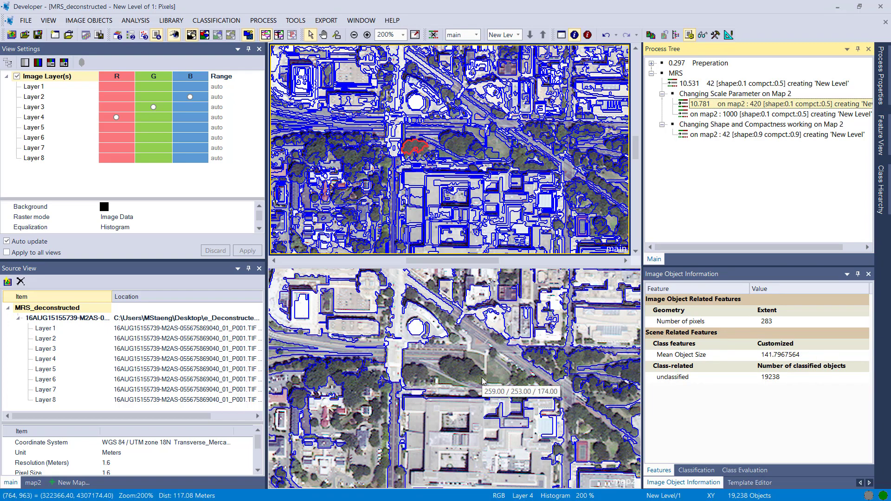
- Compare how the large building complex is segmented in map2 and in the main map
click(483, 380)
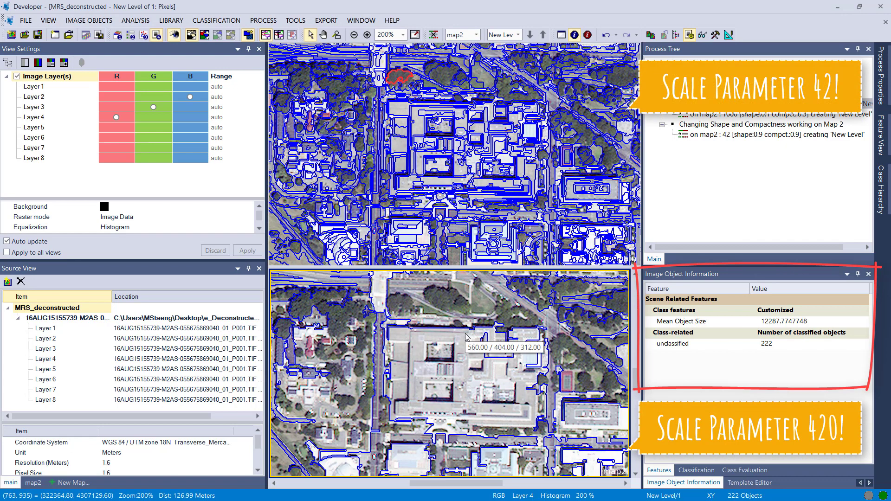
click(451, 382)
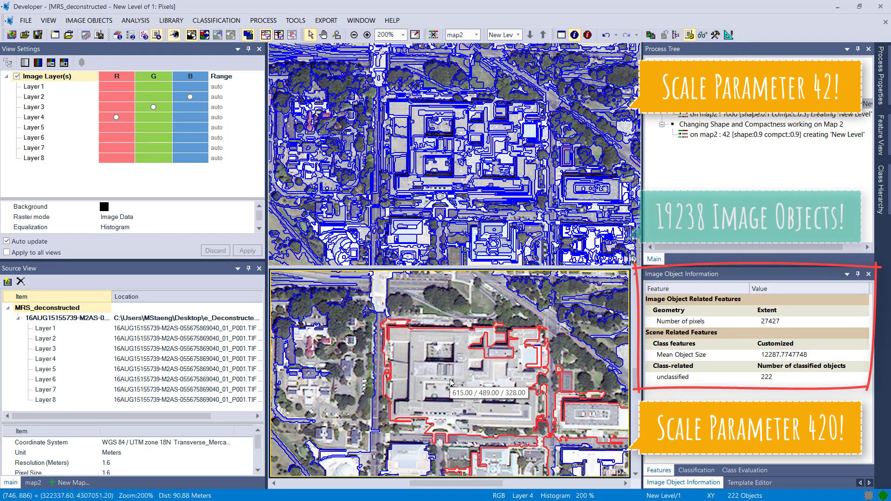
click(452, 154)
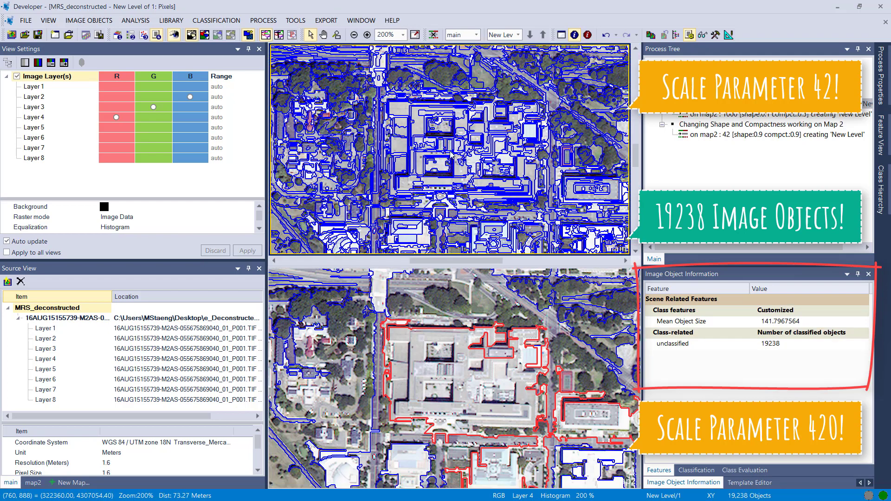
- Compare the roof objects of the large rectangular riverside building between the main map and map2
click(424, 145)
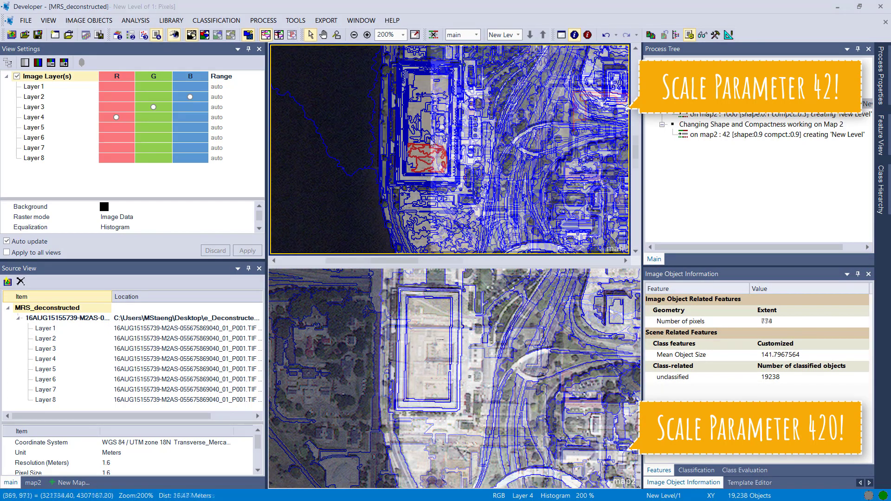
click(434, 326)
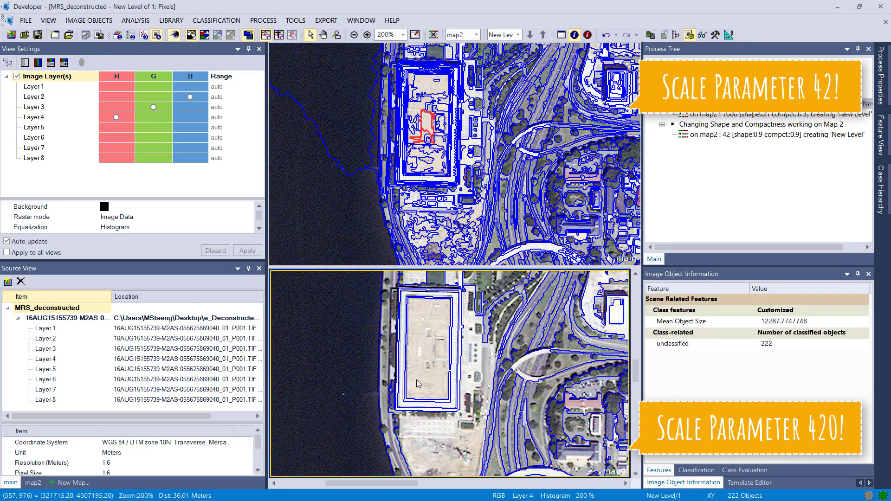
click(421, 382)
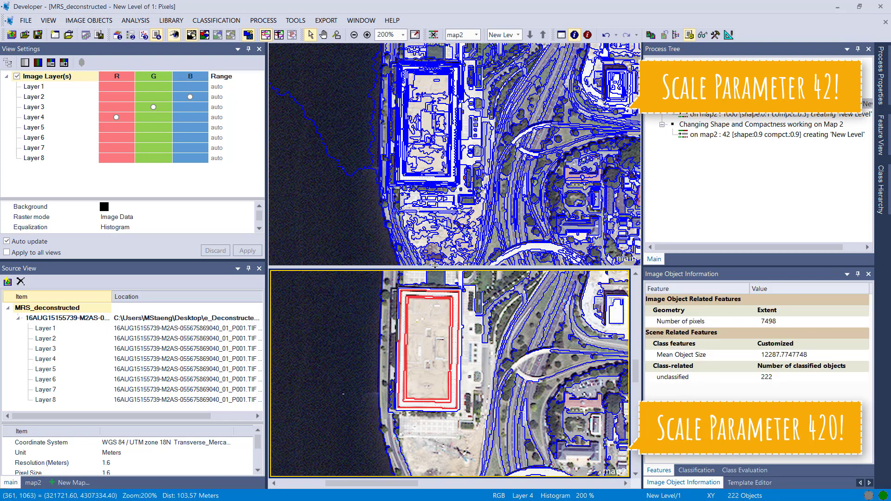
click(432, 128)
click(432, 128)
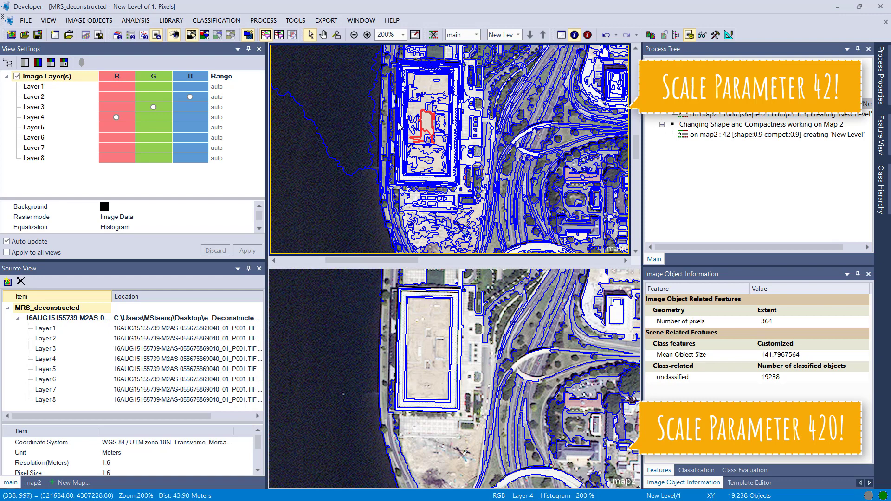
- Select the river's image object in map2 to check its size
drag(432, 128, 455, 168)
scroll(455, 167, down, 2)
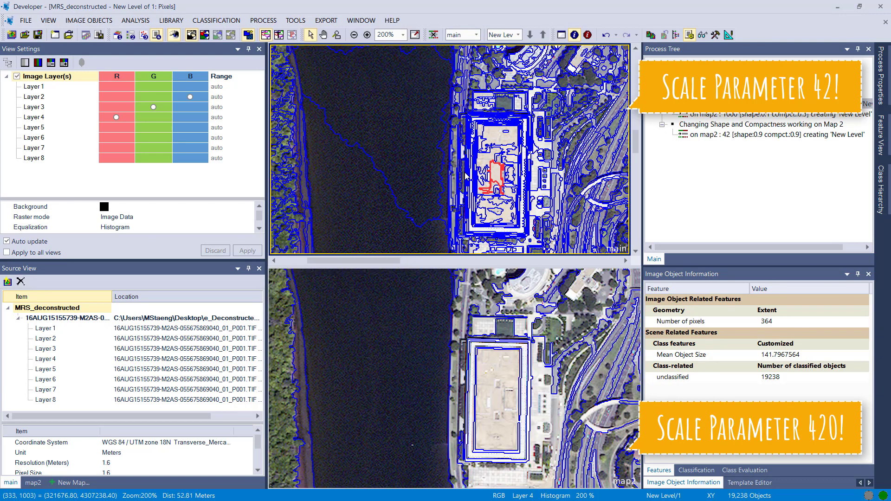
click(334, 359)
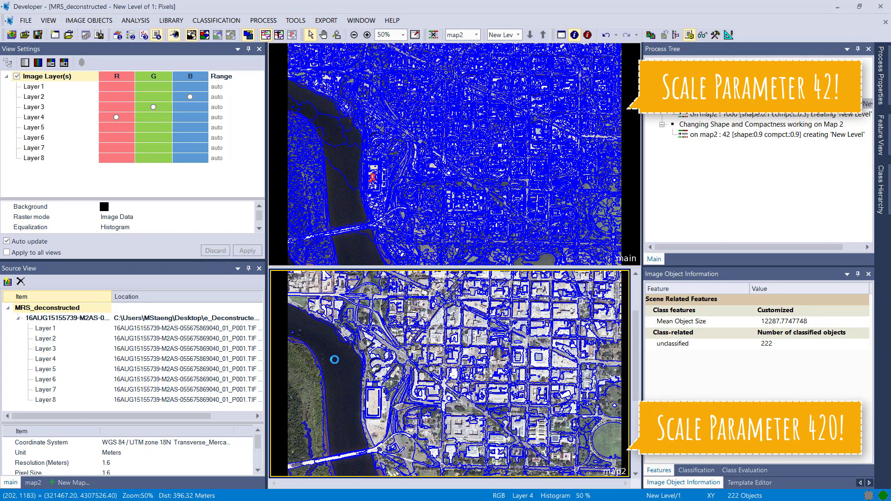
click(334, 360)
- Compare how the small boats on the river are segmented in the main map and in map2
scroll(324, 139, up, 3)
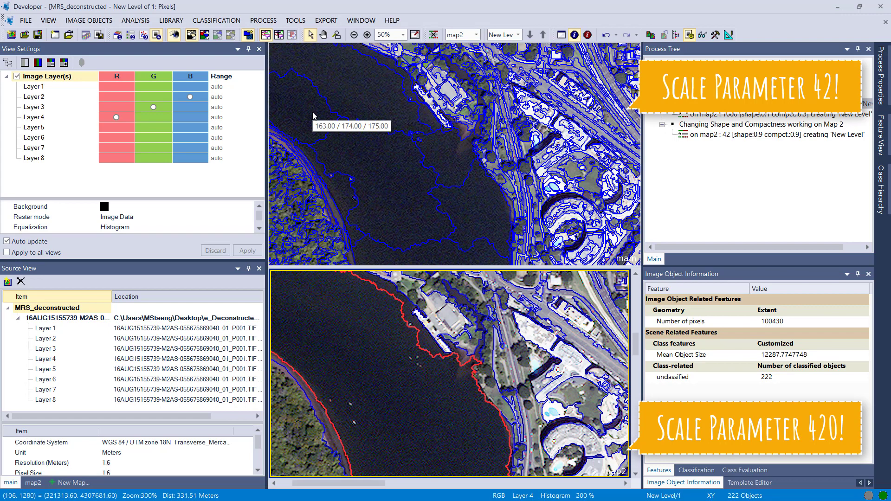
click(366, 167)
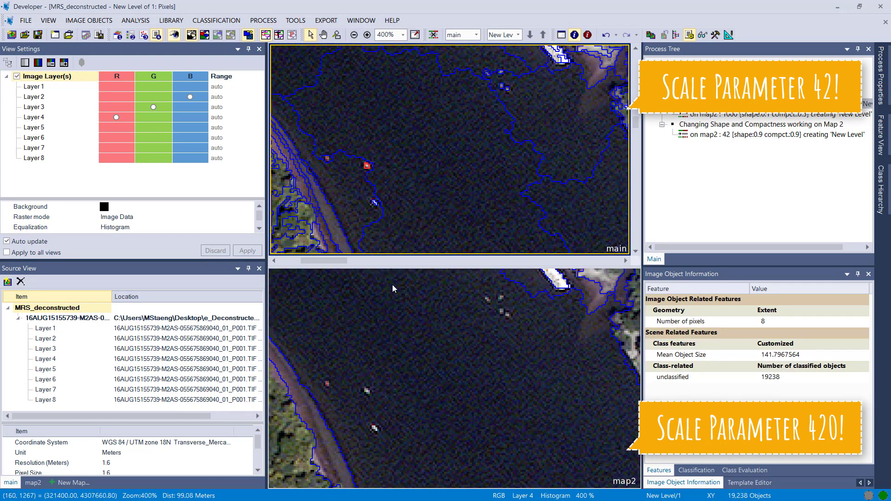
click(399, 347)
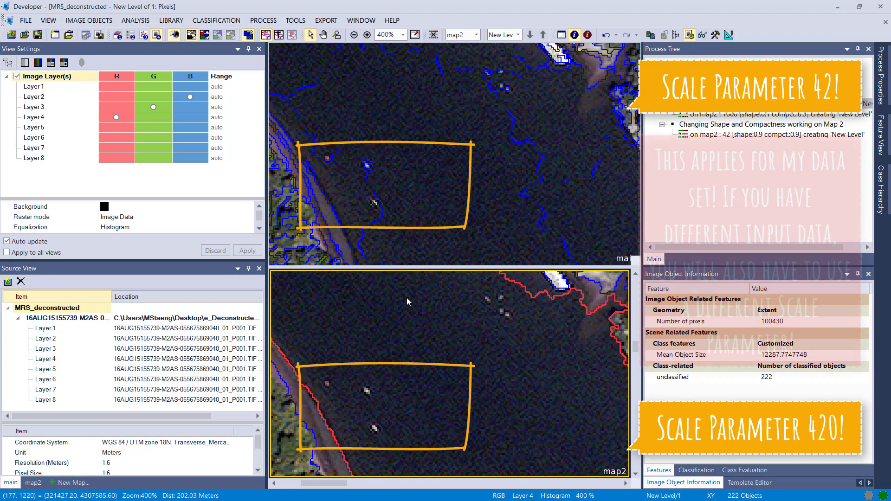
click(367, 168)
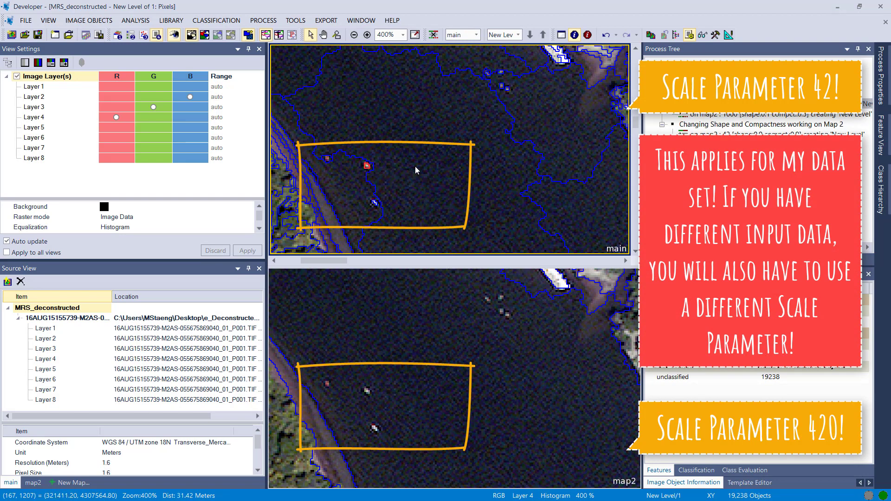
- Execute the segmentation process on map2 that uses scale parameter 1000, shape 0.1 and compactness 0.5
right_click(711, 118)
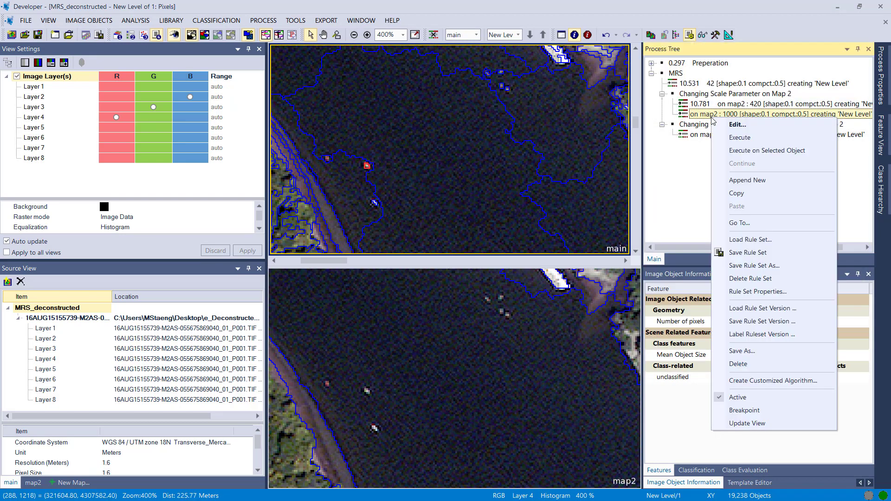
click(738, 138)
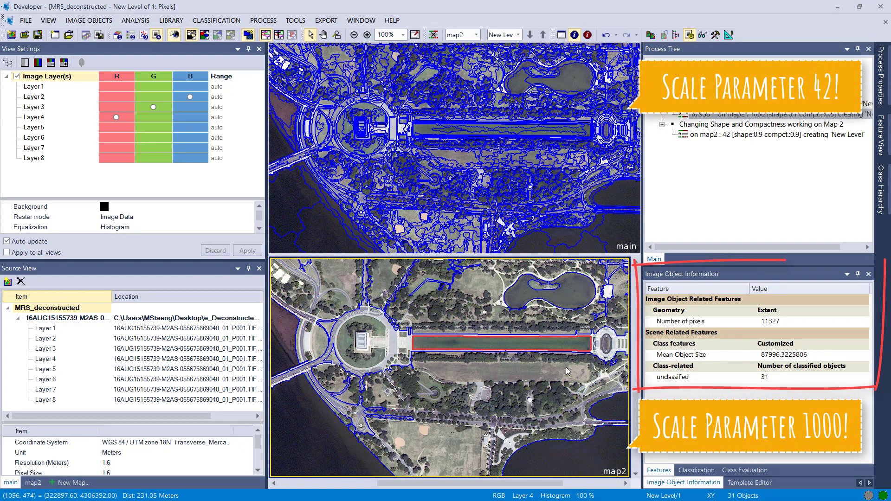
- Compare the image object covering the parkland south of the long reflecting pool in map2 with the smaller objects in the main map
drag(567, 369, 531, 362)
click(517, 381)
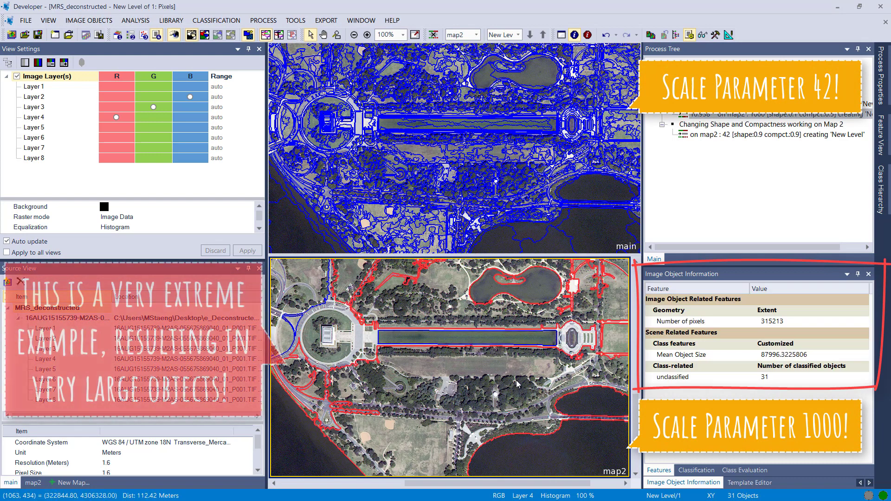
click(483, 174)
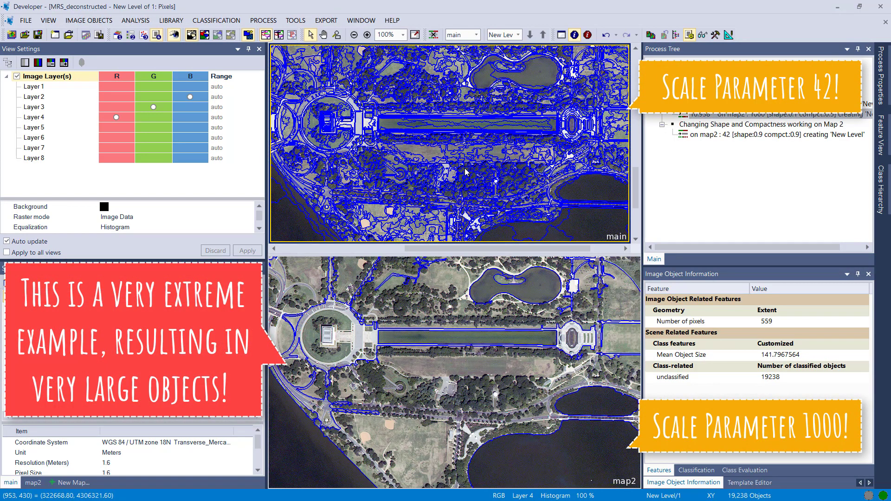
click(440, 156)
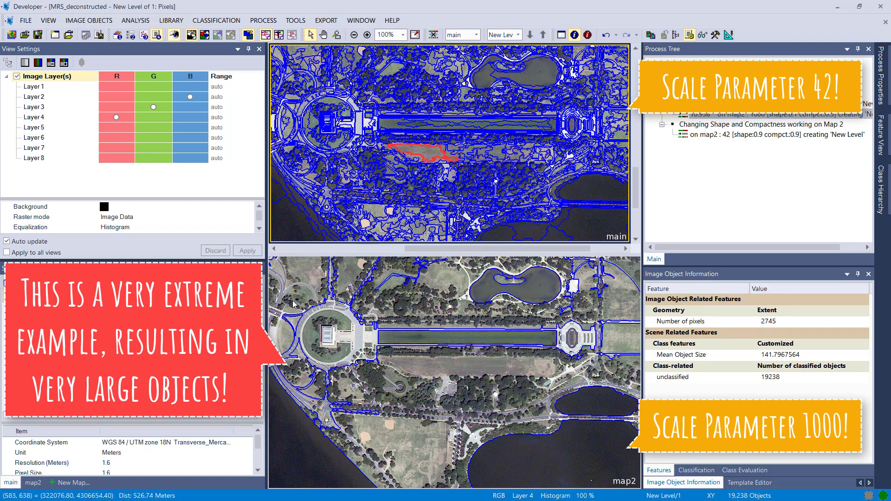
- Inspect the sizes of the river section objects and the northern city object in map2
scroll(435, 200, down, 1)
click(380, 375)
click(355, 386)
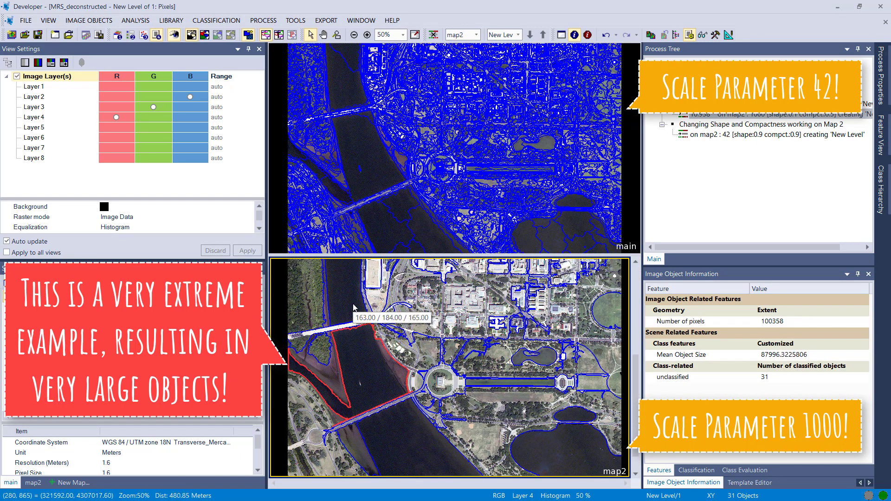
scroll(354, 308, down, 1)
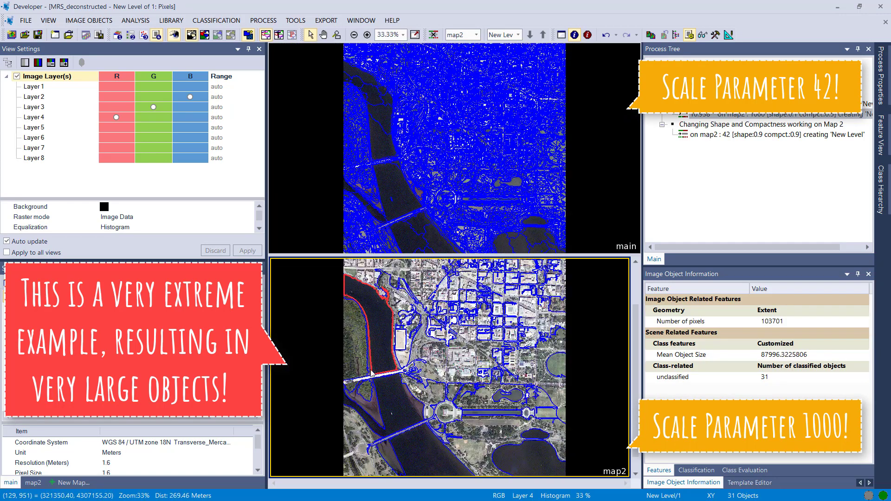
click(410, 456)
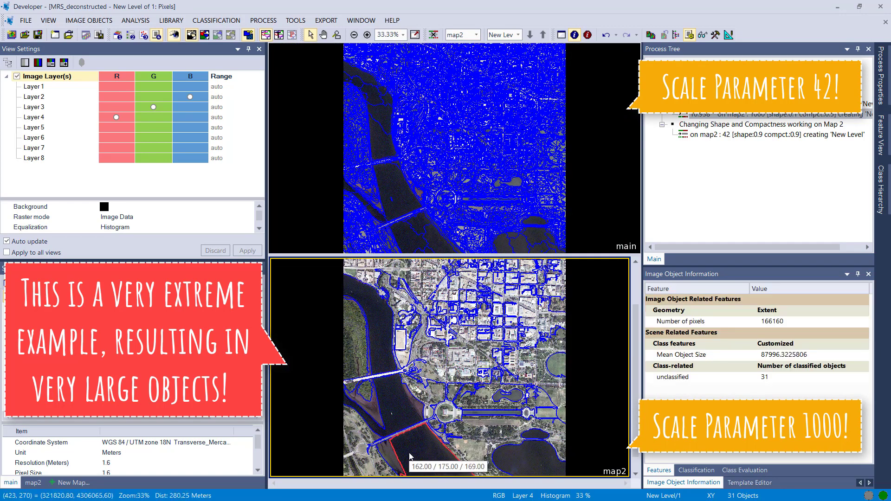
click(411, 287)
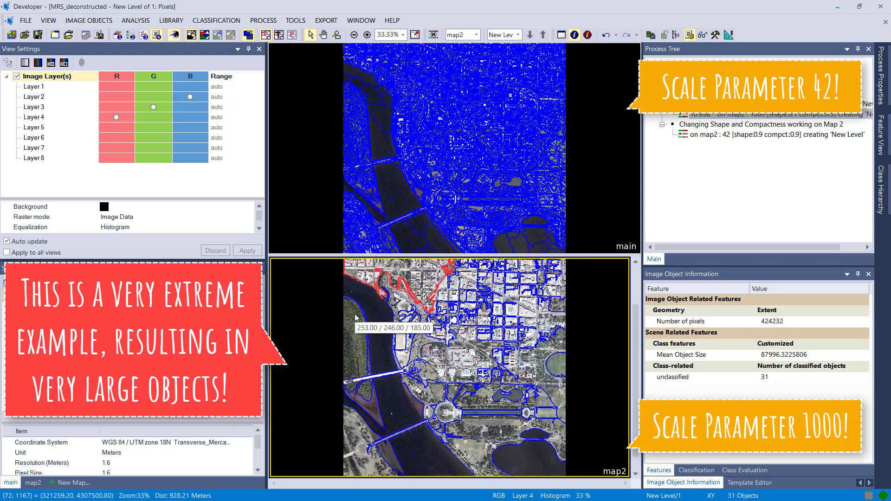
- Execute the multiresolution segmentation process on map2 that uses scale parameter 42, shape 0.9 and compactness 0.9
click(704, 129)
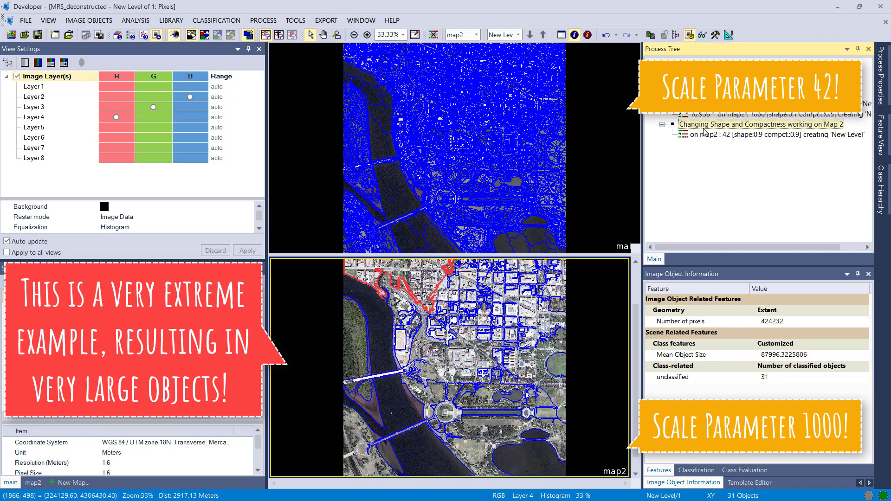
double_click(693, 134)
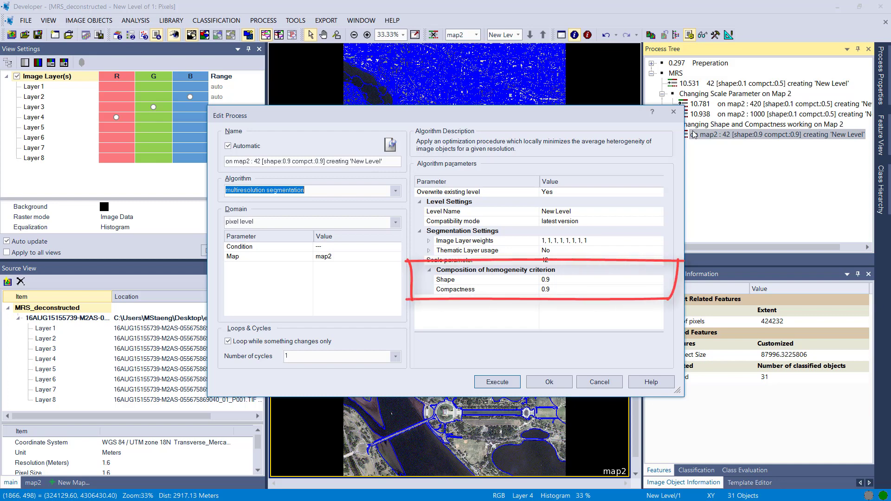
click(505, 381)
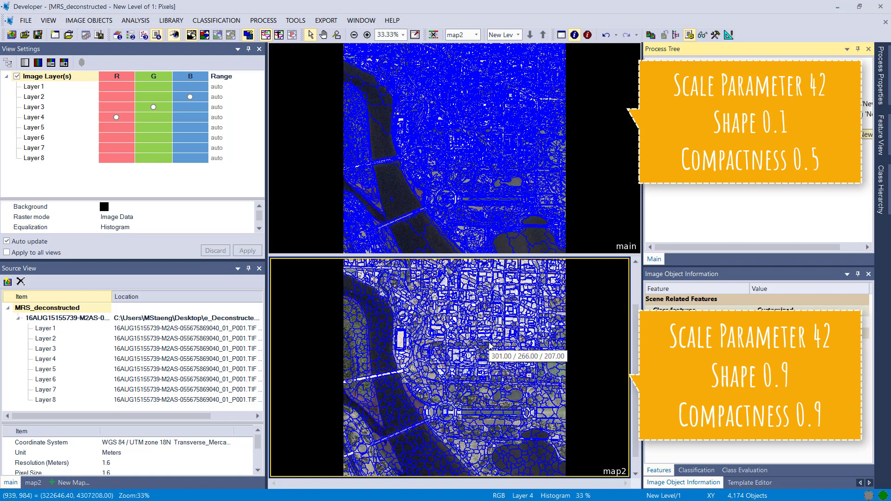
- Compare how the long reflecting pool is segmented in map2 and in the main map
click(478, 222)
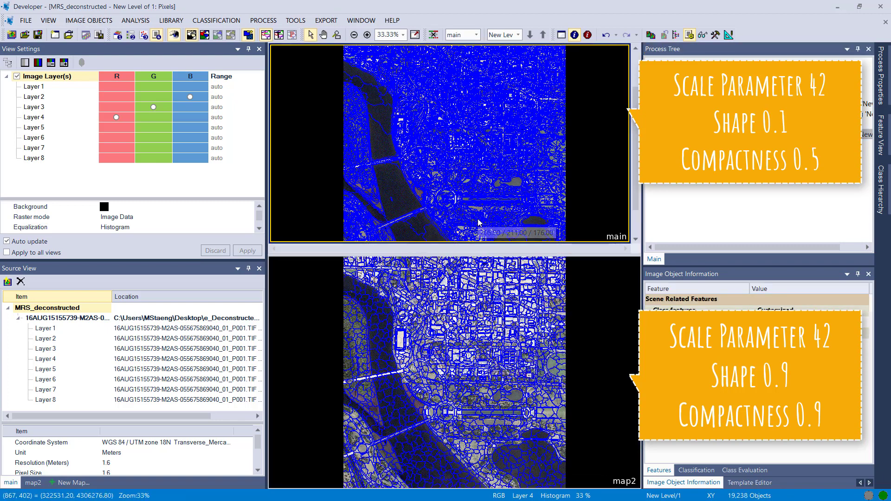
click(499, 327)
scroll(525, 409, up, 3)
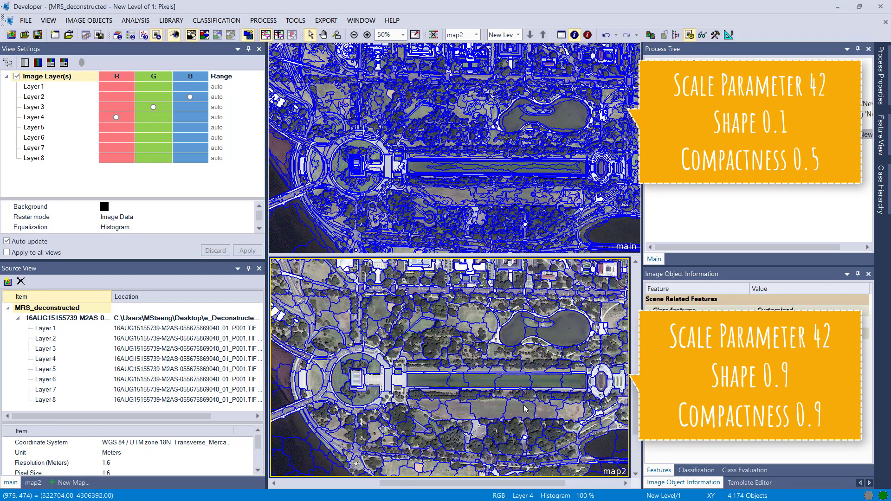
scroll(525, 409, up, 2)
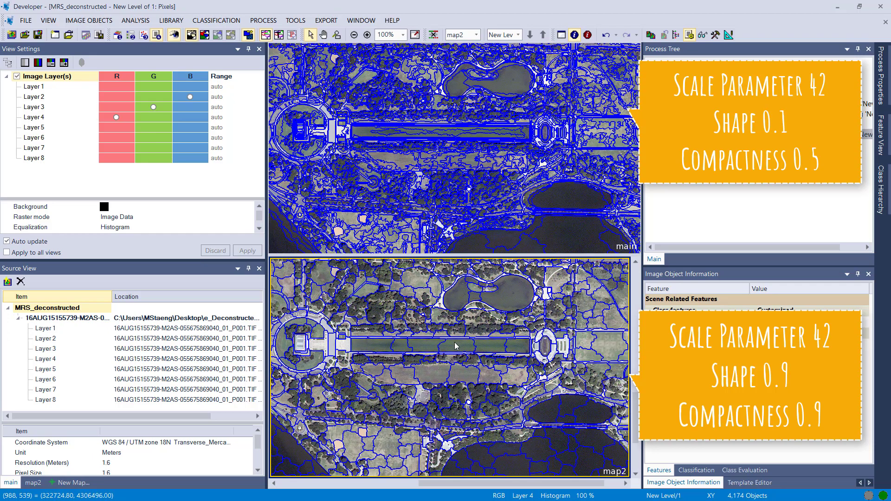
click(434, 346)
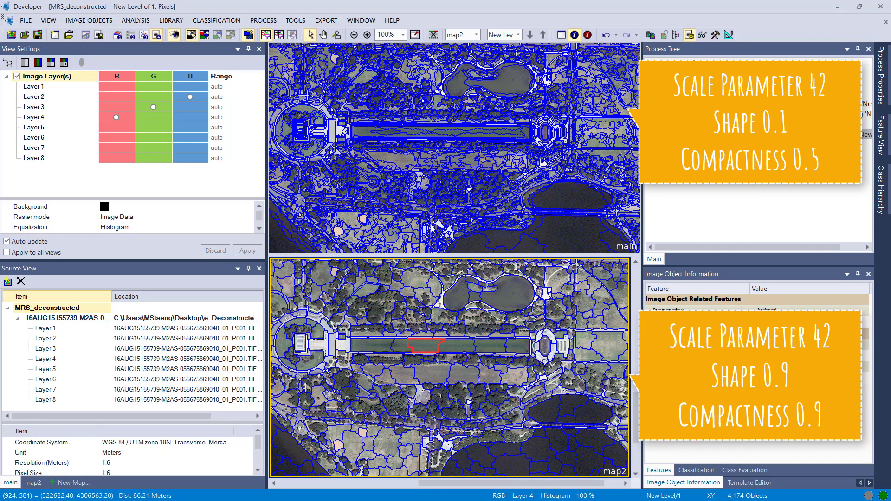
click(441, 135)
click(443, 135)
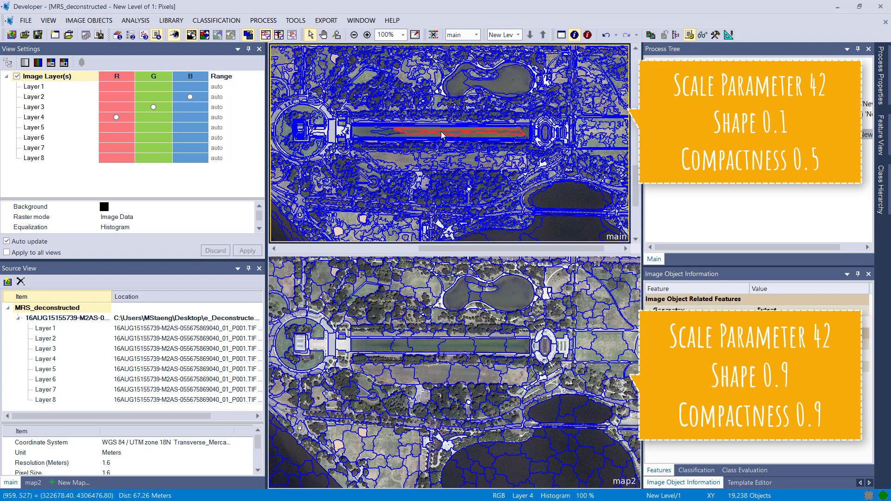
click(436, 136)
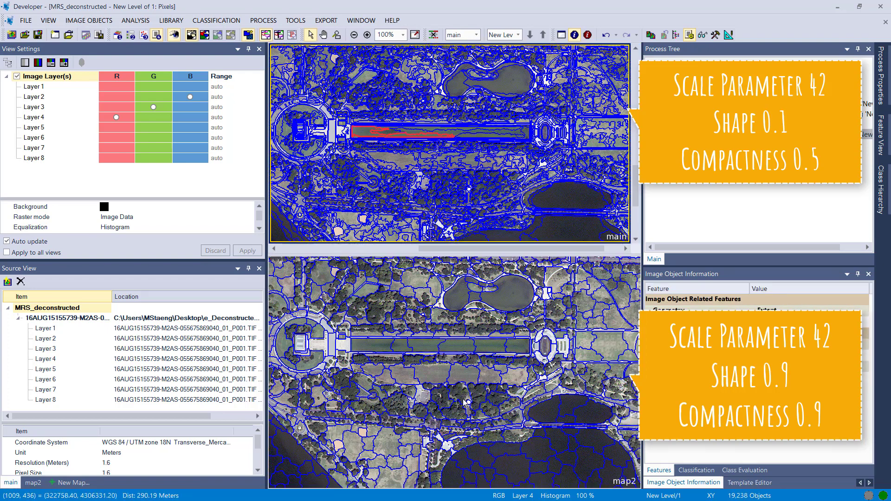
- Inspect the shapes of the image objects in the grass field and tree row below the reflecting pool in map2
click(427, 384)
click(427, 385)
scroll(427, 385, up, 2)
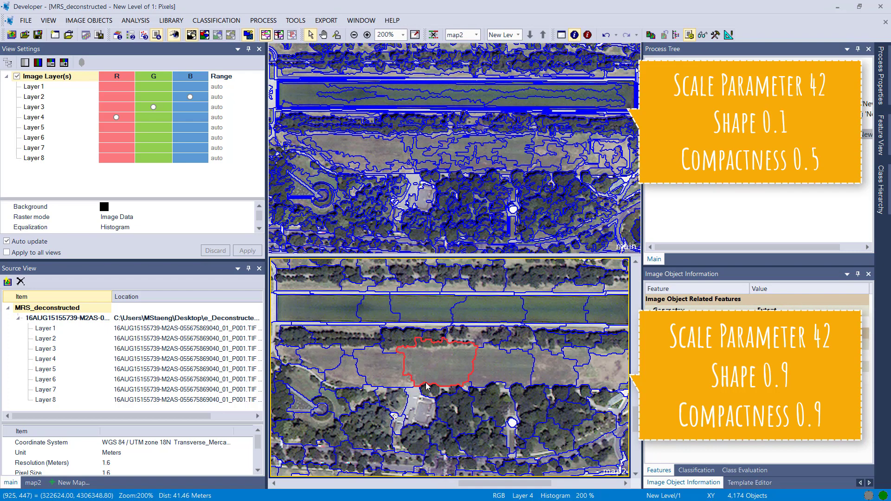
click(354, 352)
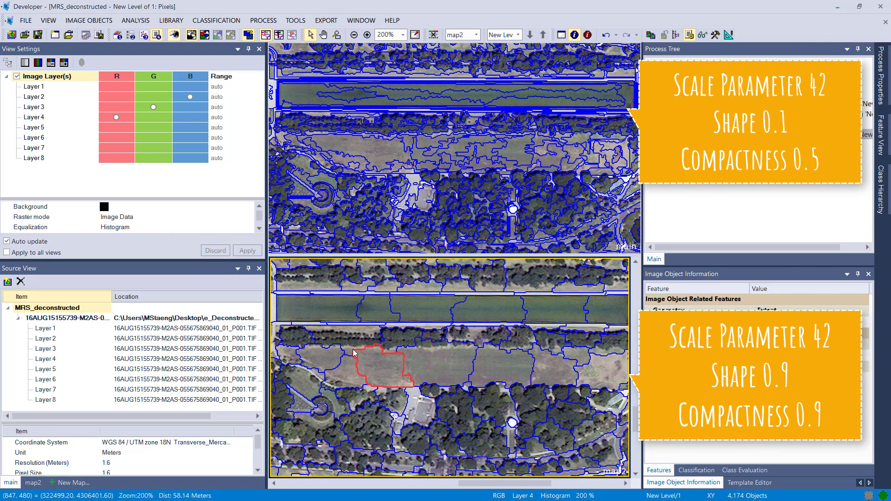
click(352, 349)
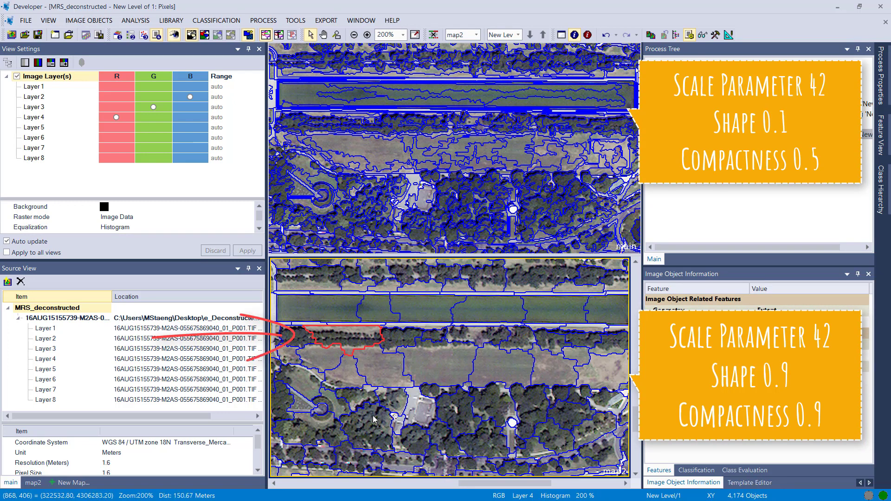